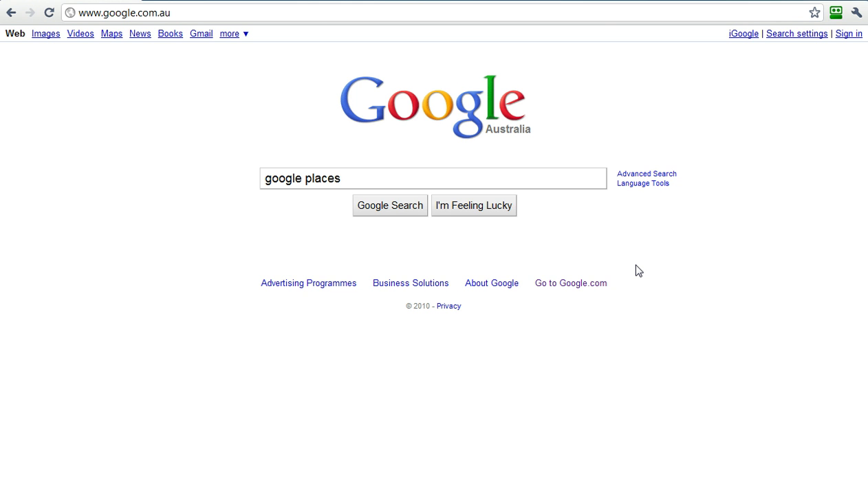
Search Google for 'google places'
{"action": "left_click", "coordinate": [389, 216]}
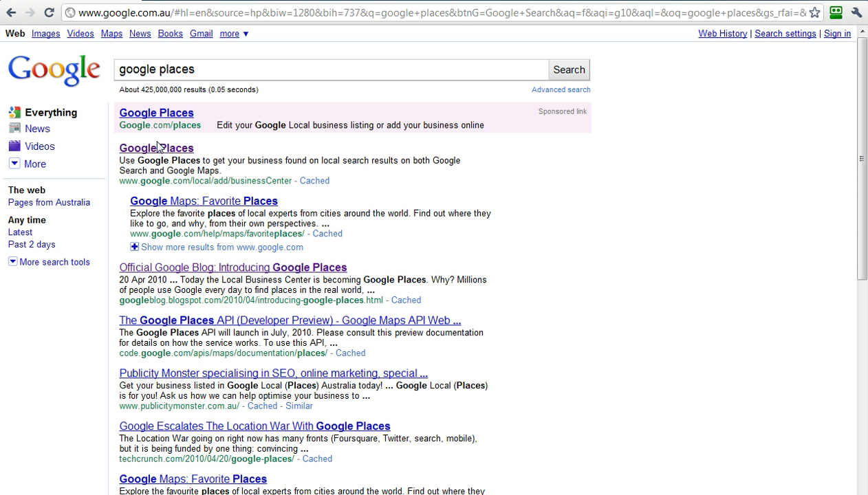
Open the Google Places site from the results and sign in to the Aussieweb account
{"action": "left_click", "coordinate": [127, 148]}
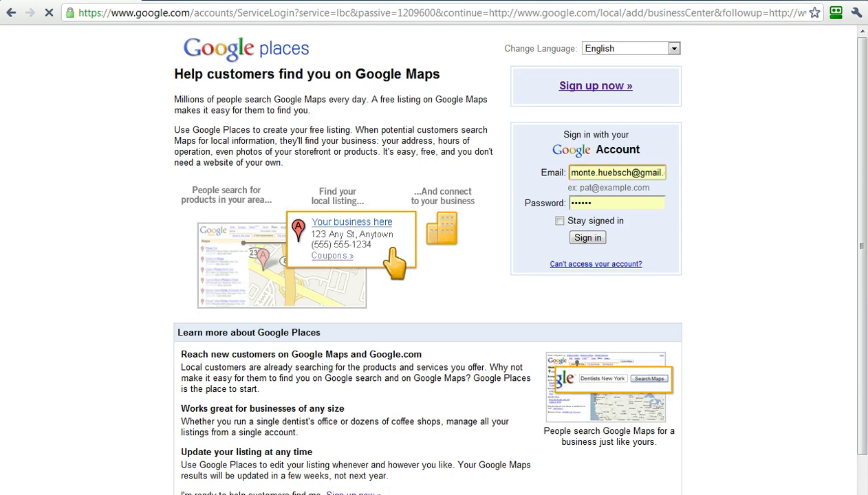
{"action": "left_click", "coordinate": [584, 201]}
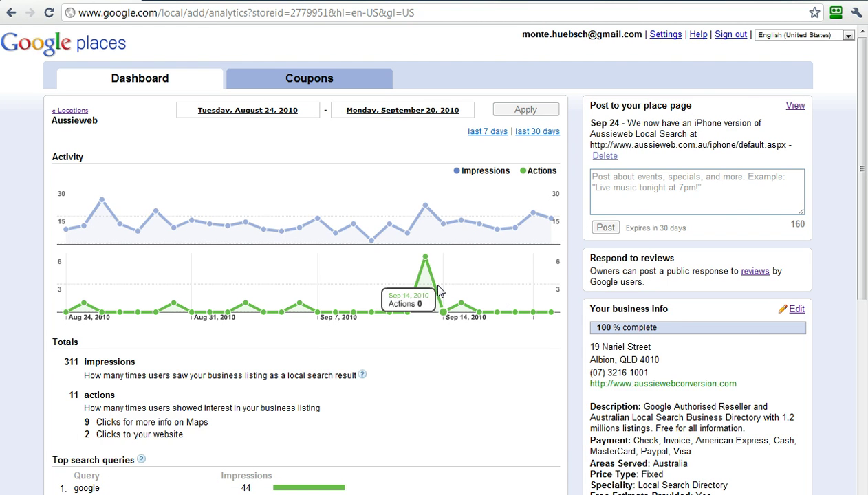
{"action": "scroll", "coordinate": [439, 291], "scroll_direction": "down", "scroll_amount": 3}
{"action": "scroll", "coordinate": [439, 291], "scroll_direction": "up", "scroll_amount": 2}
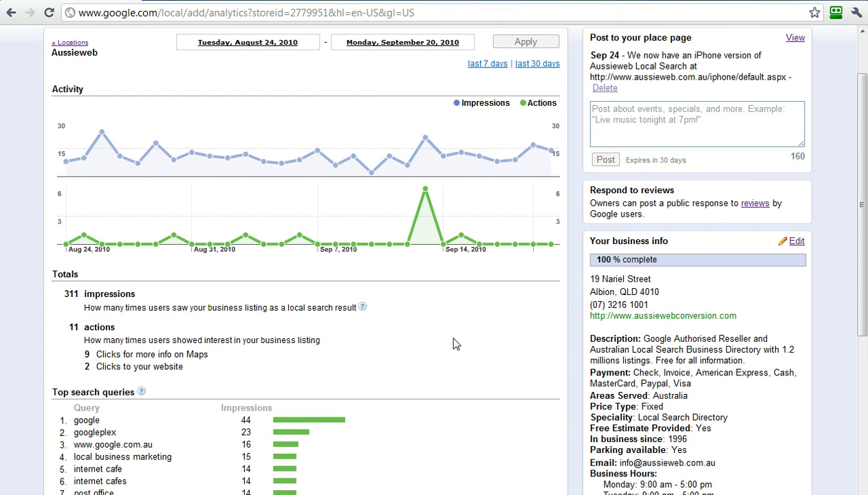
{"action": "scroll", "coordinate": [453, 344], "scroll_direction": "down", "scroll_amount": 2}
{"action": "scroll", "coordinate": [454, 344], "scroll_direction": "down", "scroll_amount": 2}
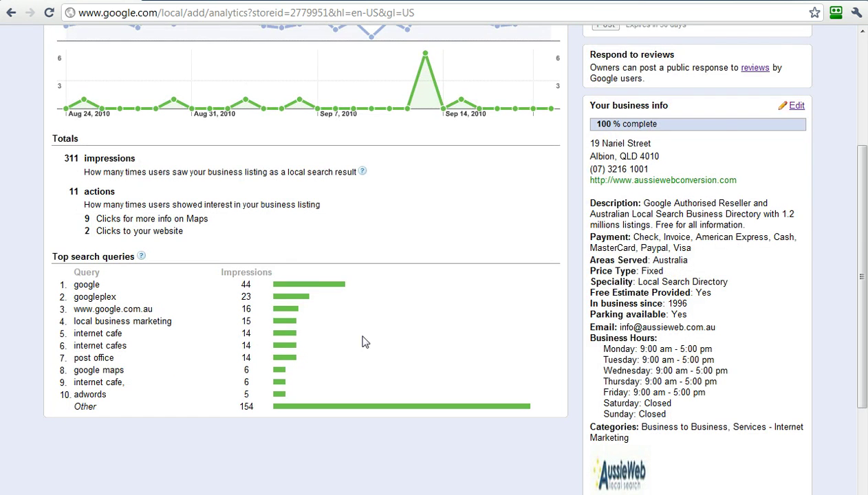
{"action": "scroll", "coordinate": [418, 355], "scroll_direction": "up", "scroll_amount": 2}
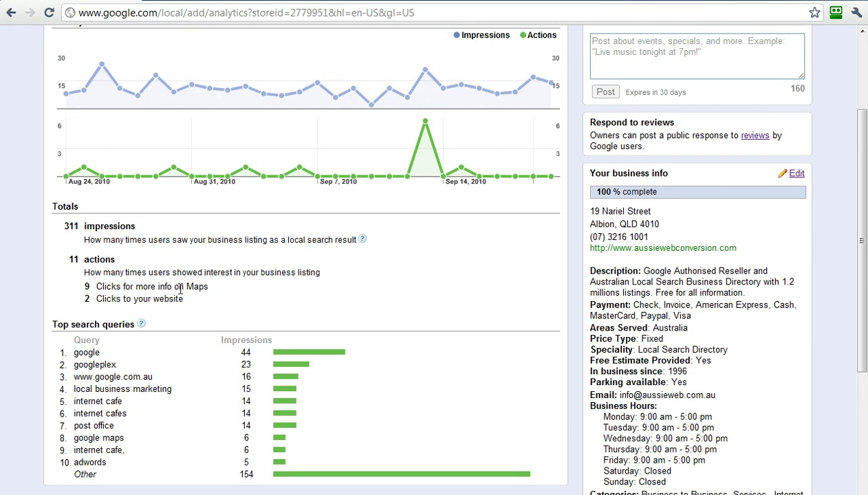
{"action": "scroll", "coordinate": [499, 296], "scroll_direction": "up", "scroll_amount": 4}
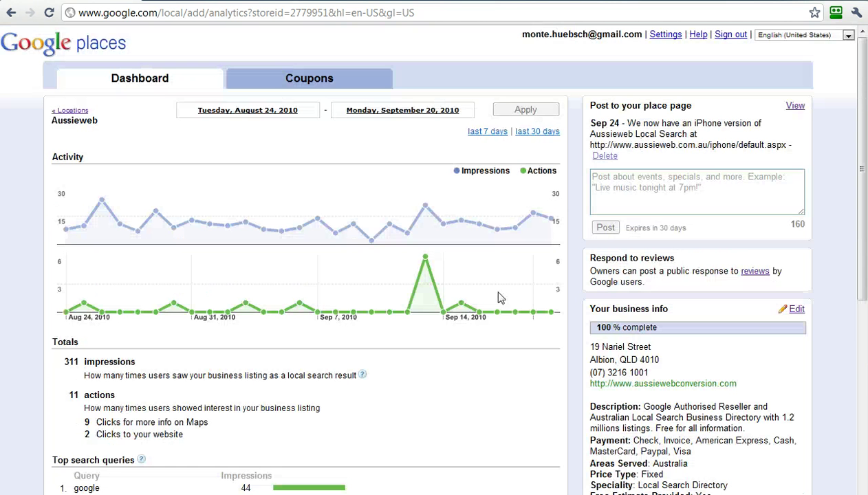
{"action": "mouse_move", "coordinate": [498, 293]}
{"action": "mouse_move", "coordinate": [415, 255]}
{"action": "mouse_move", "coordinate": [478, 310]}
{"action": "left_click", "coordinate": [744, 188]}
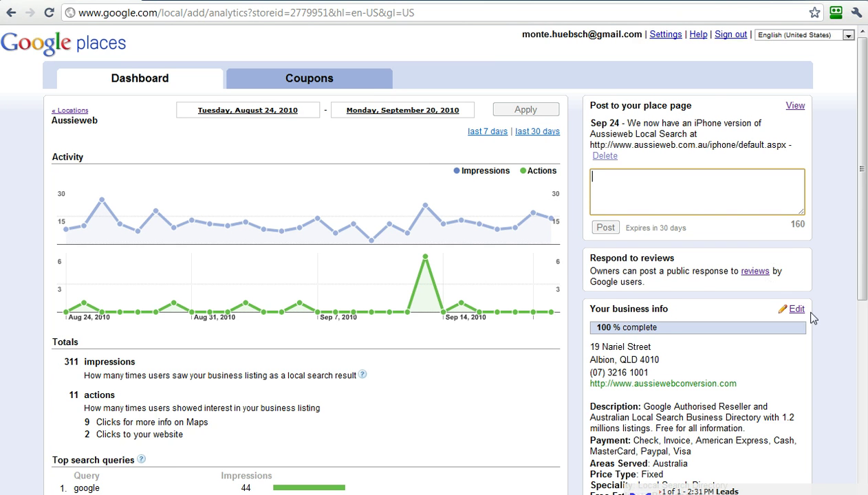
{"action": "scroll", "coordinate": [834, 311], "scroll_direction": "down", "scroll_amount": 3}
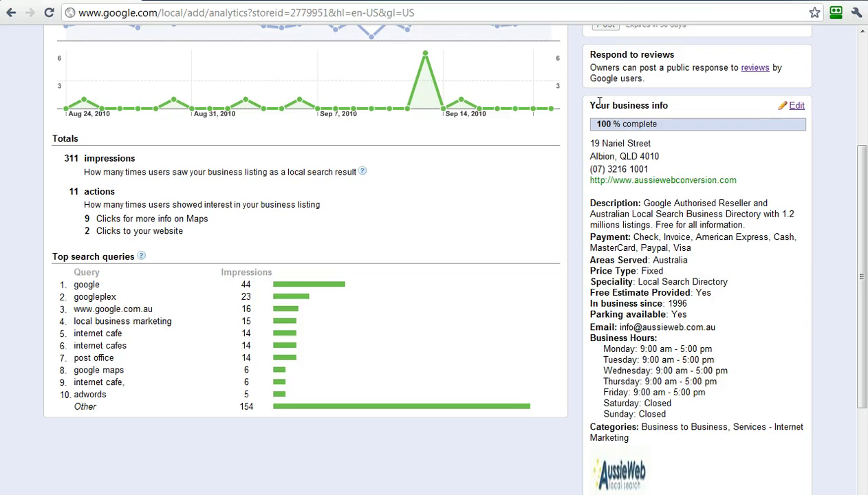
Open the Aussieweb business info for editing and scroll through its details form
{"action": "left_click", "coordinate": [796, 107]}
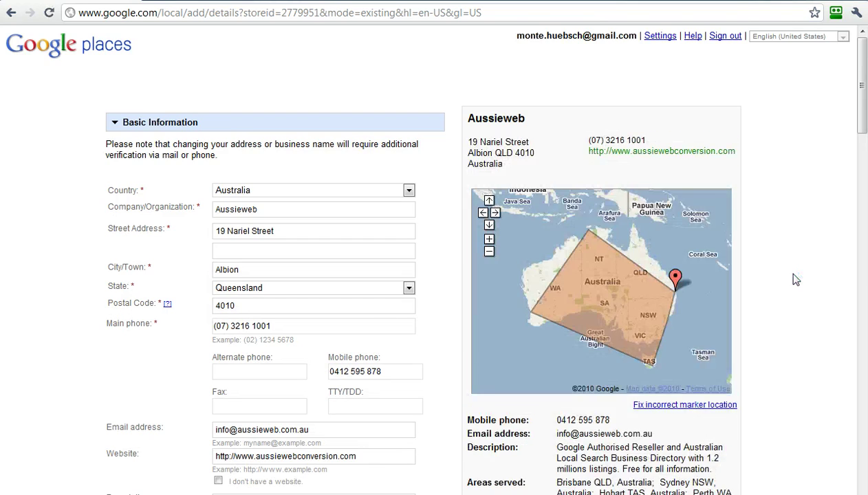
{"action": "scroll", "coordinate": [796, 279], "scroll_direction": "down", "scroll_amount": 15}
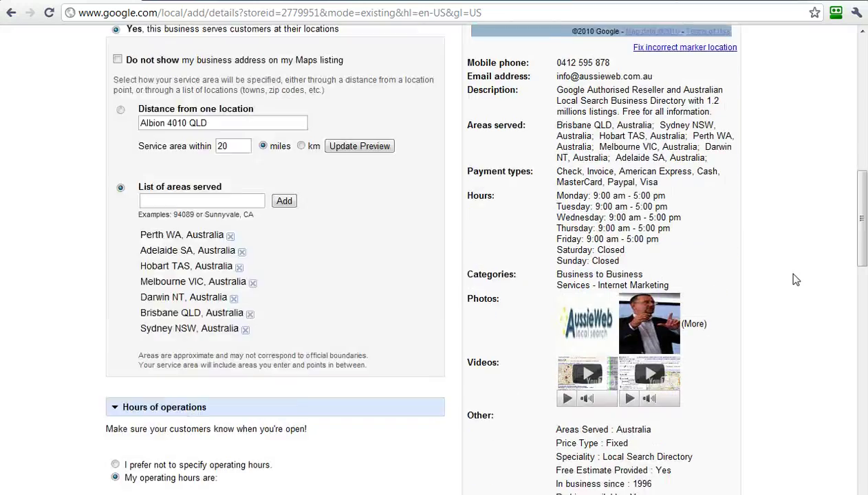
{"action": "scroll", "coordinate": [796, 280], "scroll_direction": "down", "scroll_amount": 15}
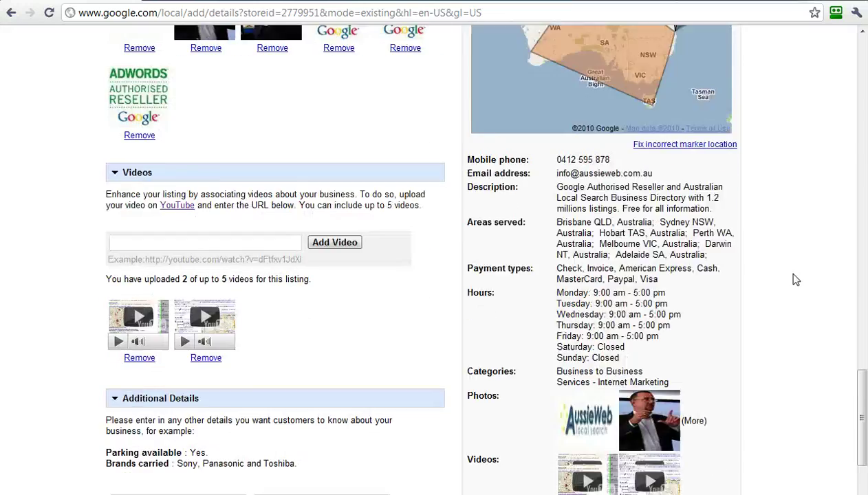
{"action": "scroll", "coordinate": [796, 279], "scroll_direction": "up", "scroll_amount": 20}
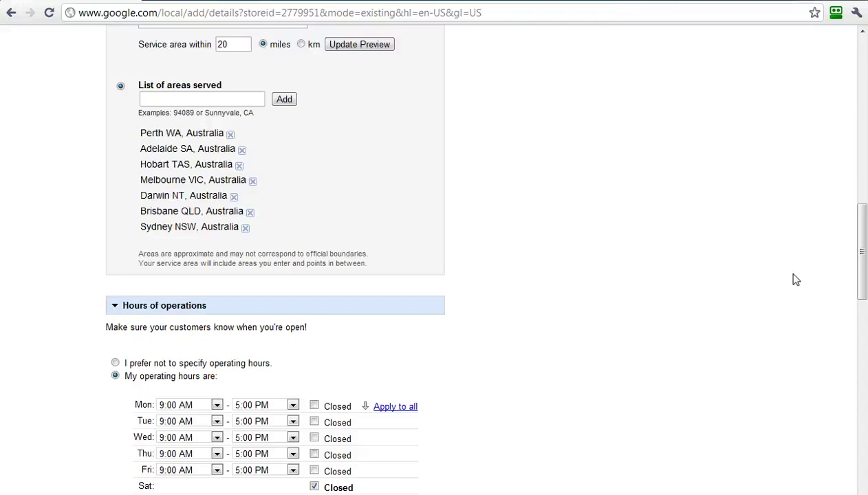
{"action": "scroll", "coordinate": [796, 279], "scroll_direction": "up", "scroll_amount": 2}
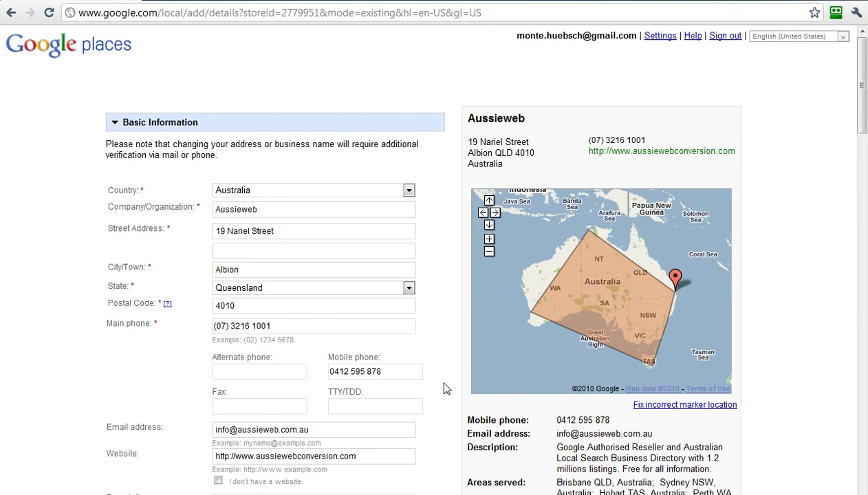
{"action": "scroll", "coordinate": [440, 385], "scroll_direction": "down", "scroll_amount": 4}
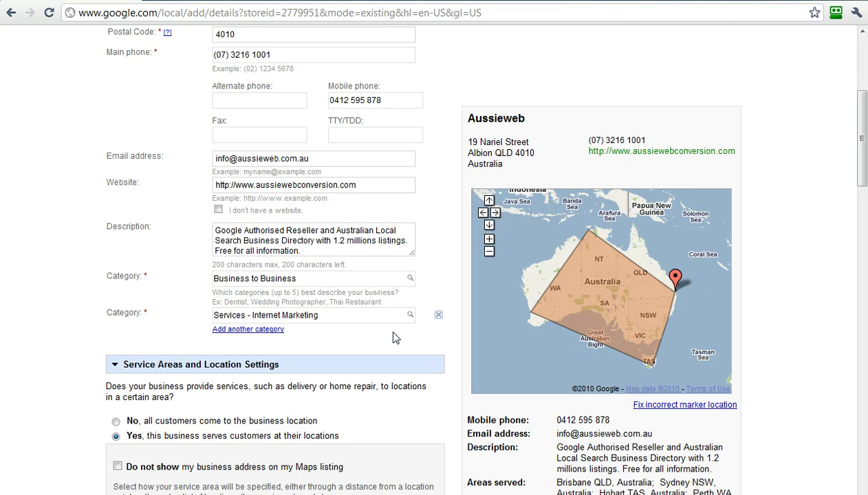
{"action": "scroll", "coordinate": [393, 338], "scroll_direction": "down", "scroll_amount": 4}
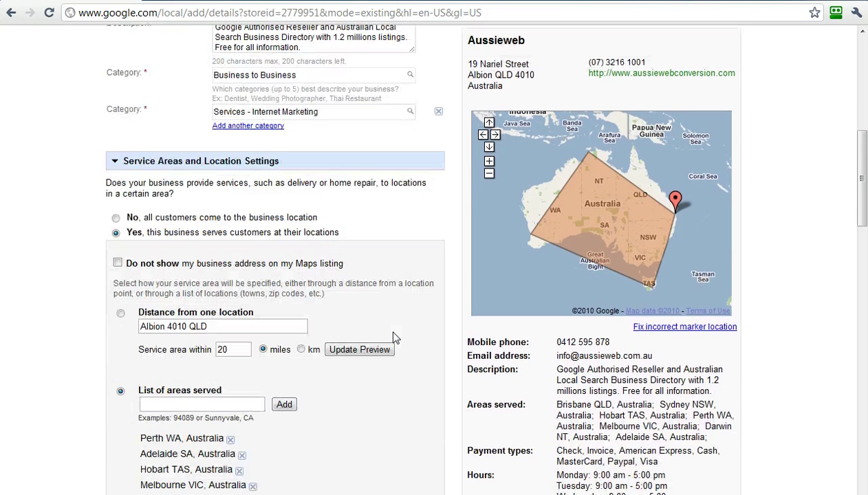
{"action": "scroll", "coordinate": [393, 338], "scroll_direction": "down", "scroll_amount": 1}
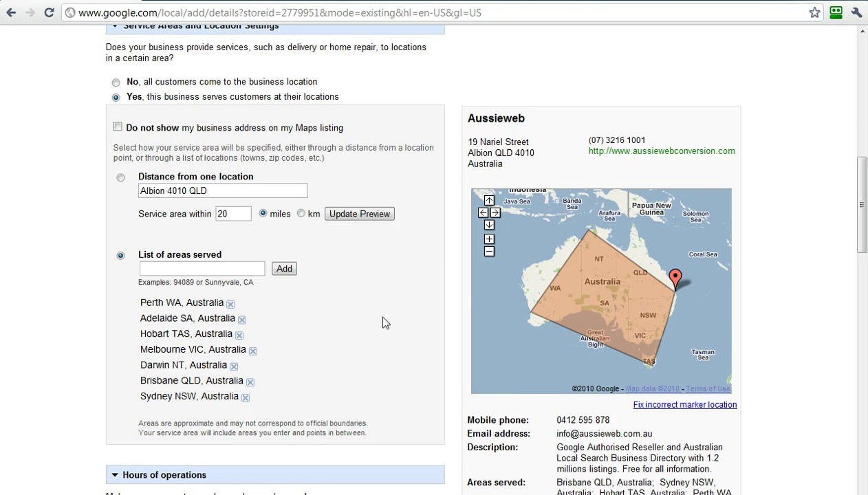
{"action": "scroll", "coordinate": [386, 324], "scroll_direction": "down", "scroll_amount": 4}
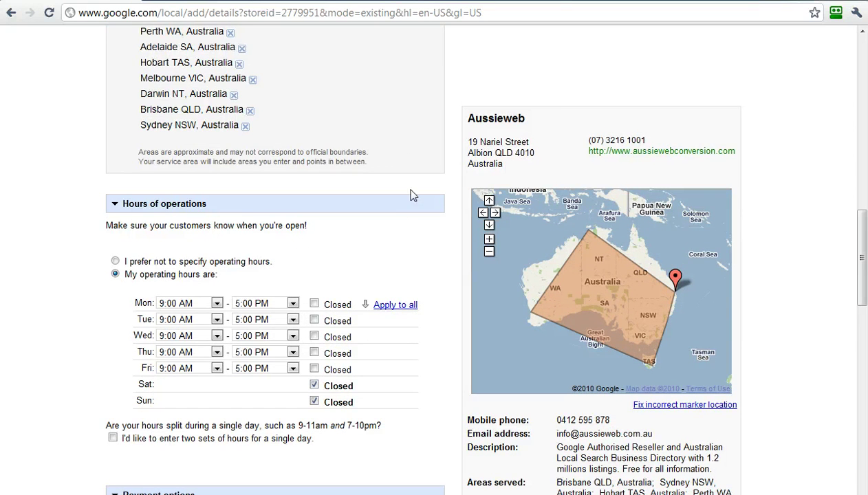
{"action": "scroll", "coordinate": [413, 195], "scroll_direction": "up", "scroll_amount": 6}
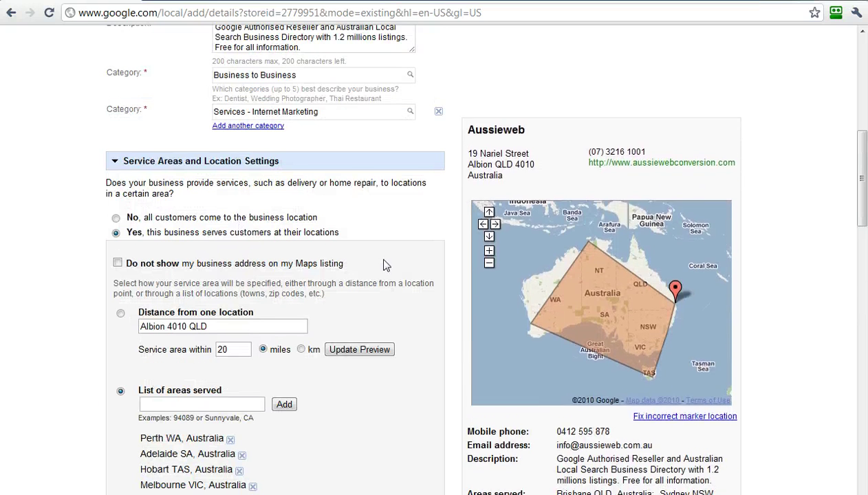
{"action": "scroll", "coordinate": [183, 282], "scroll_direction": "up", "scroll_amount": 1}
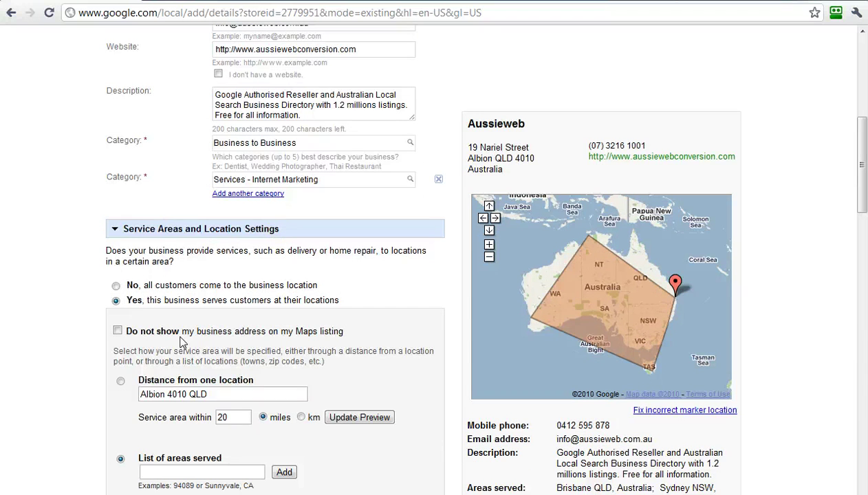
{"action": "left_click_drag", "start_coordinate": [359, 337], "coordinate": [213, 329]}
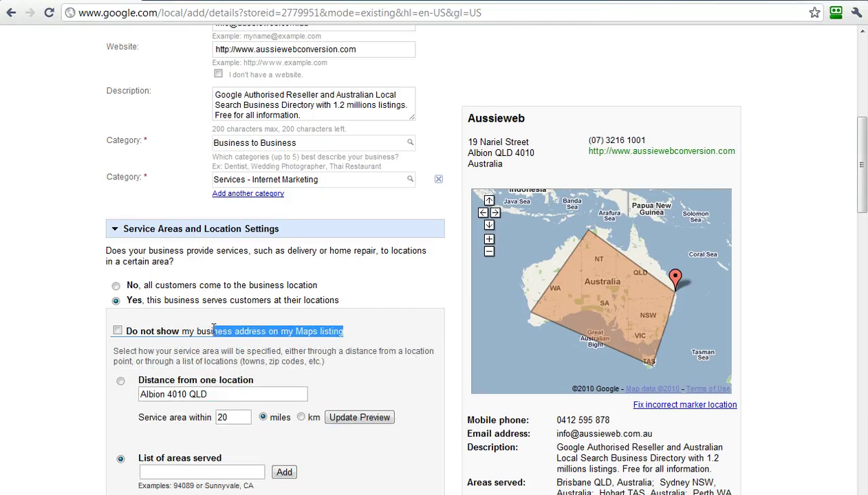
{"action": "left_click", "coordinate": [422, 406]}
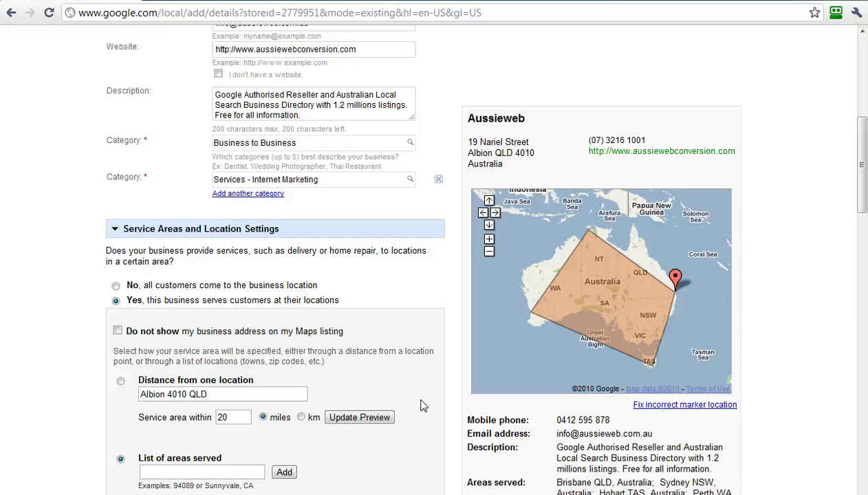
{"action": "scroll", "coordinate": [423, 406], "scroll_direction": "down", "scroll_amount": 12}
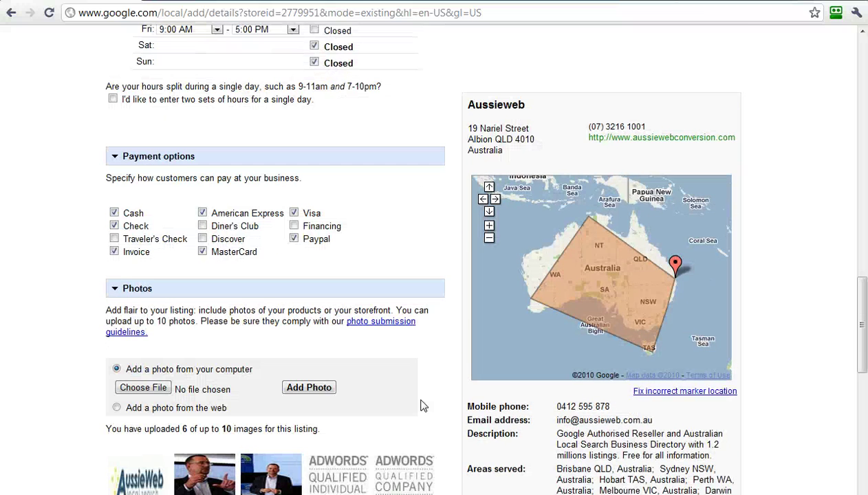
{"action": "scroll", "coordinate": [398, 227], "scroll_direction": "down", "scroll_amount": 3}
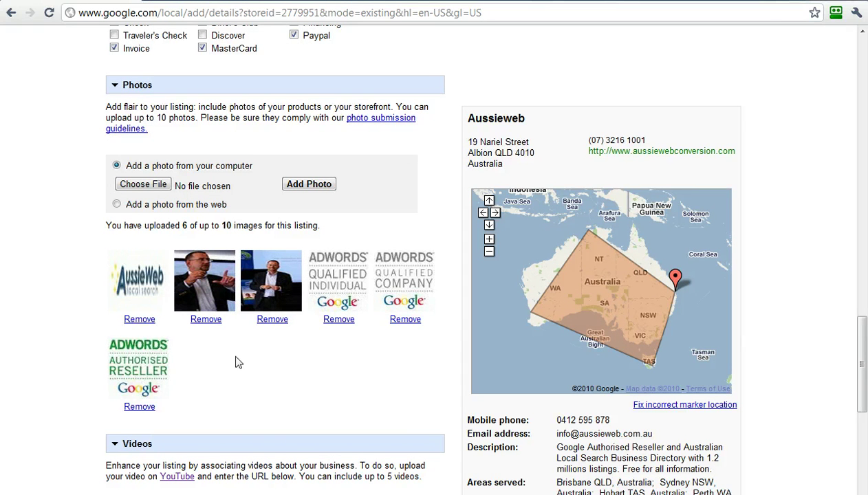
{"action": "scroll", "coordinate": [270, 360], "scroll_direction": "down", "scroll_amount": 2}
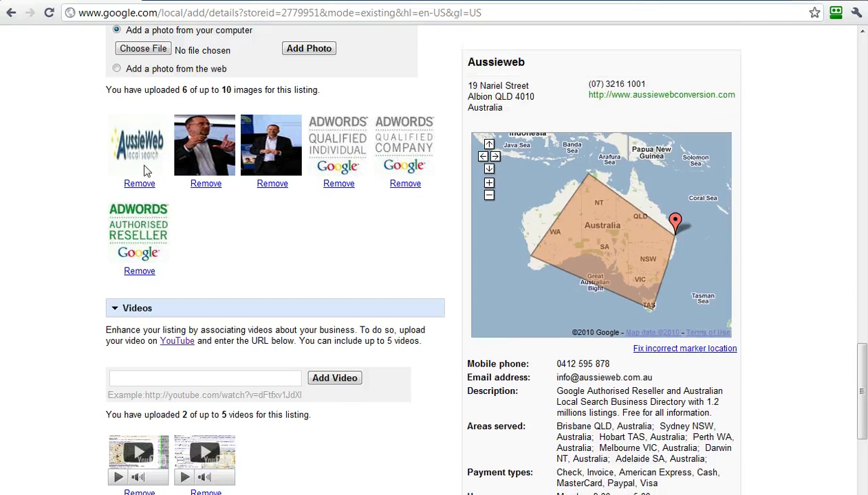
{"action": "scroll", "coordinate": [351, 230], "scroll_direction": "down", "scroll_amount": 3}
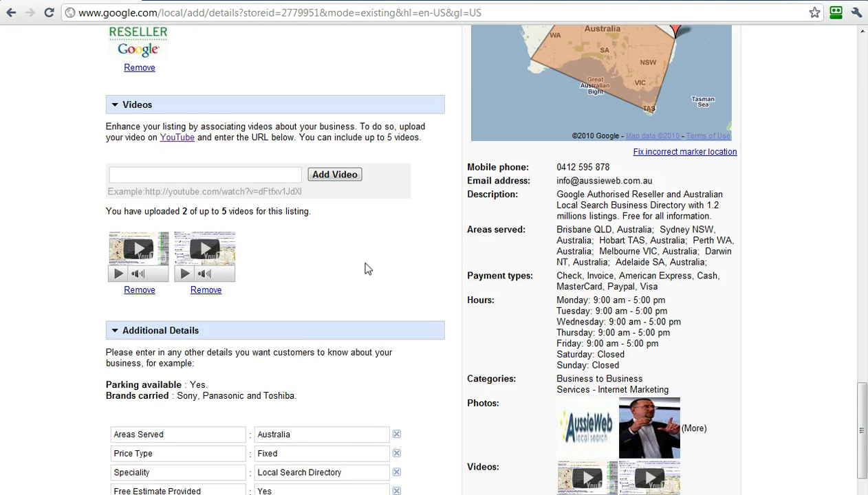
{"action": "scroll", "coordinate": [366, 269], "scroll_direction": "down", "scroll_amount": 3}
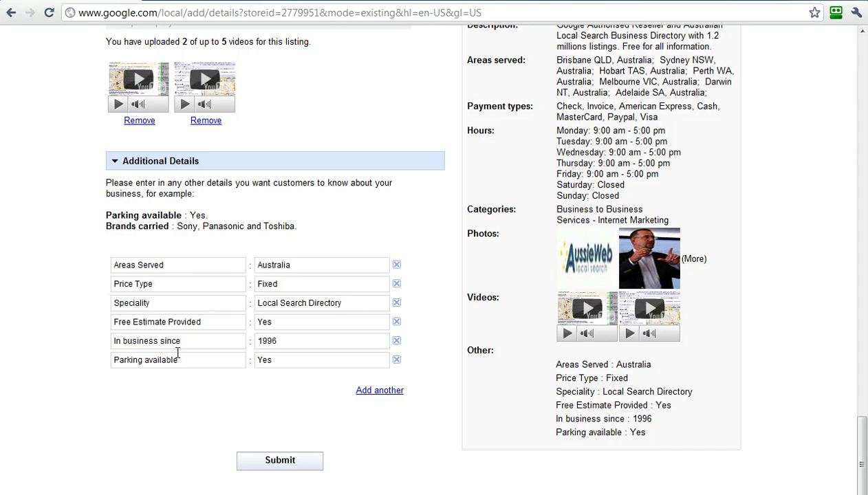
Scroll through the completed Aussieweb edit form
{"action": "scroll", "coordinate": [383, 382], "scroll_direction": "up", "scroll_amount": 5}
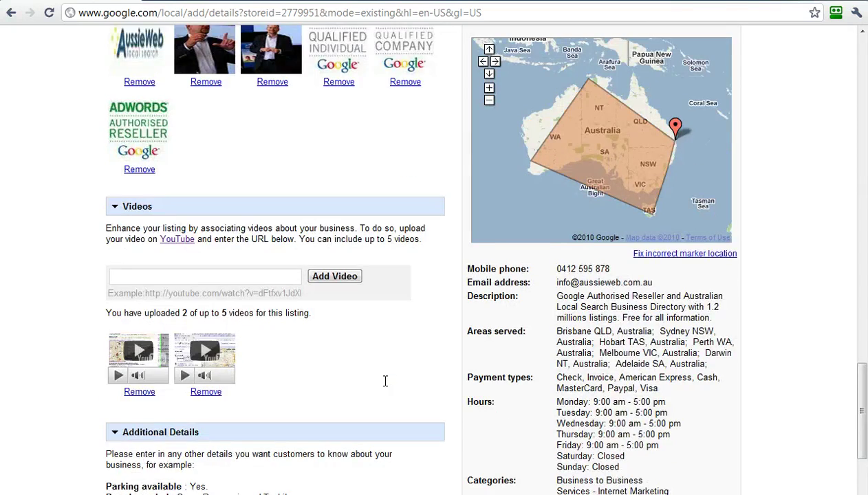
{"action": "scroll", "coordinate": [385, 381], "scroll_direction": "down", "scroll_amount": 5}
{"action": "scroll", "coordinate": [385, 381], "scroll_direction": "up", "scroll_amount": 18}
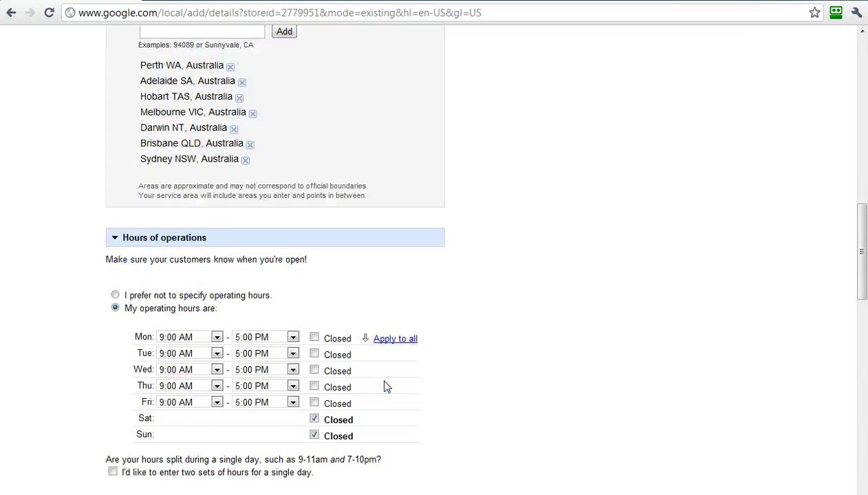
{"action": "scroll", "coordinate": [385, 387], "scroll_direction": "up", "scroll_amount": 15}
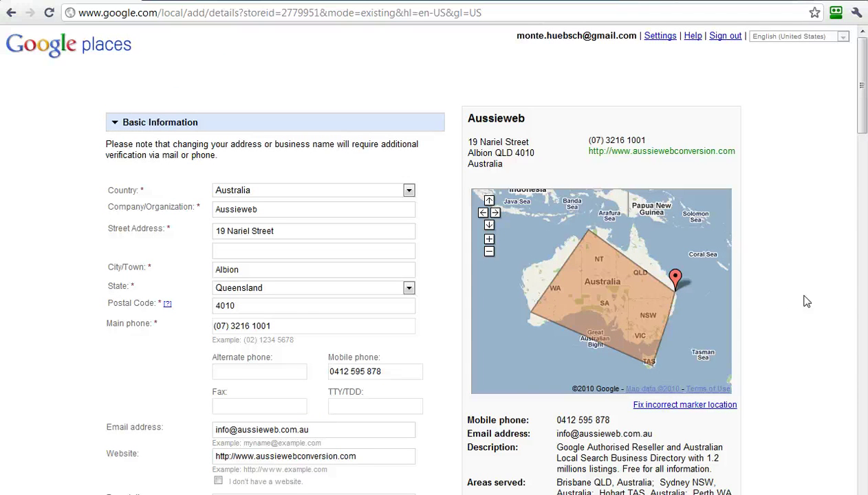
{"action": "scroll", "coordinate": [807, 302], "scroll_direction": "down", "scroll_amount": 20}
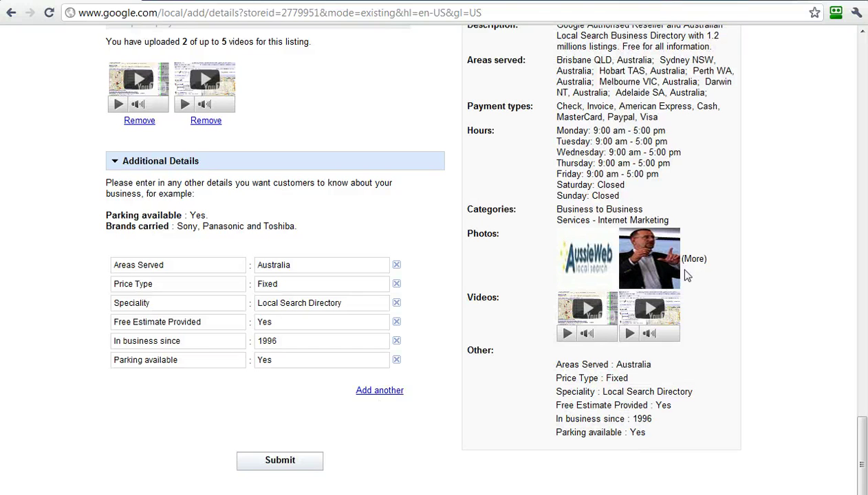
{"action": "scroll", "coordinate": [812, 313], "scroll_direction": "up", "scroll_amount": 20}
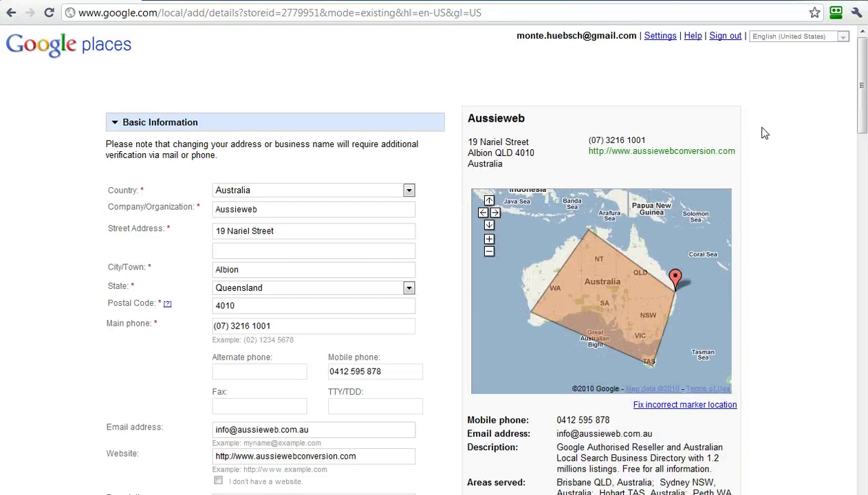
Return to the analytics page and view the live listing on Google Maps
{"action": "left_click", "coordinate": [11, 12]}
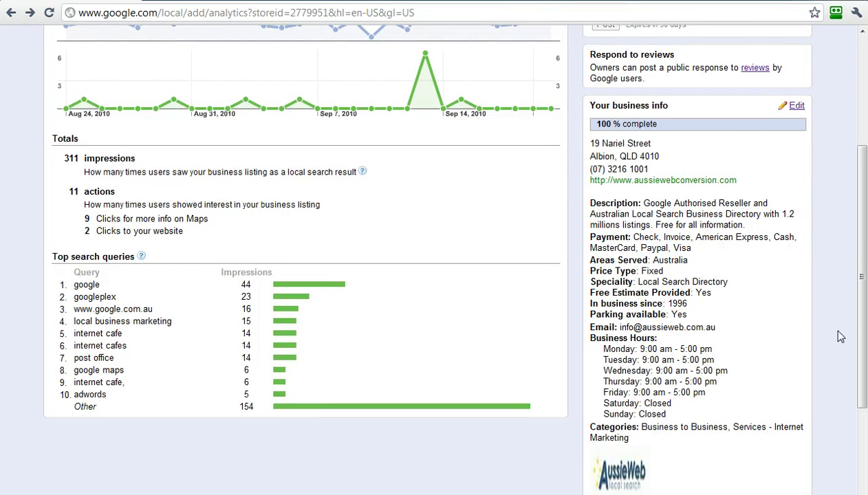
{"action": "scroll", "coordinate": [829, 324], "scroll_direction": "up", "scroll_amount": 3}
{"action": "left_click", "coordinate": [794, 106]}
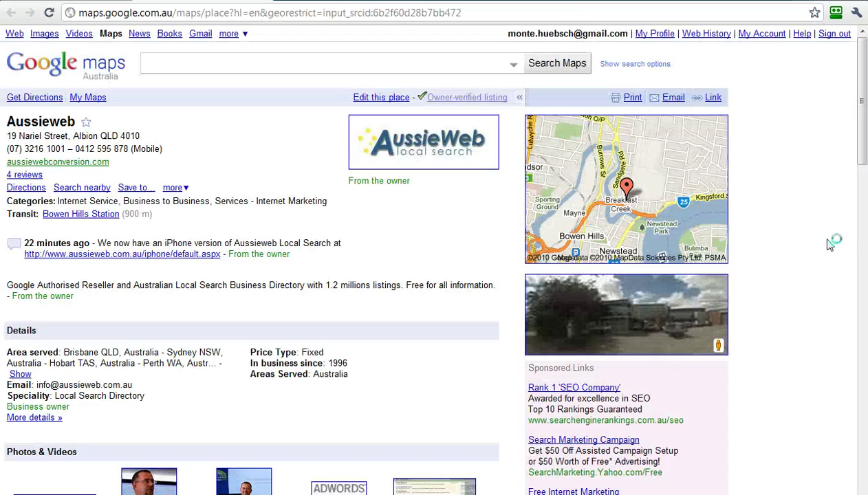
Scroll the Aussieweb Google Maps place page through its coupons, reviews and nearby places
{"action": "scroll", "coordinate": [822, 284], "scroll_direction": "down", "scroll_amount": 5}
{"action": "scroll", "coordinate": [822, 284], "scroll_direction": "down", "scroll_amount": 5}
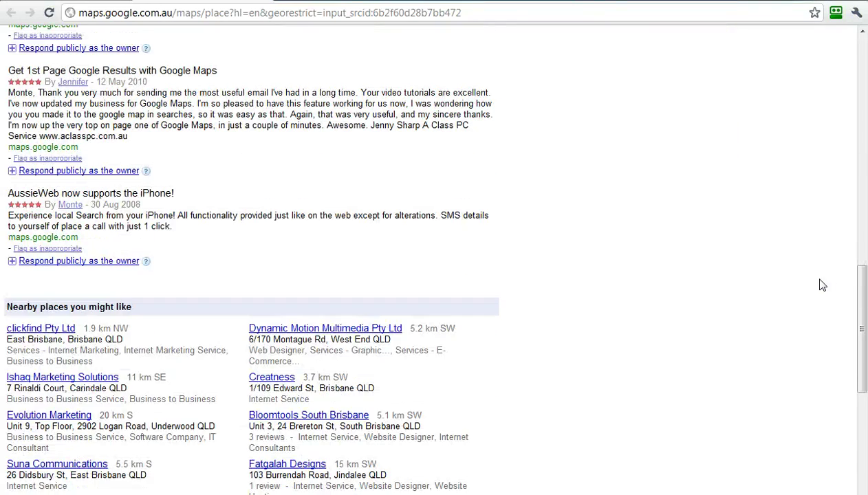
{"action": "scroll", "coordinate": [633, 395], "scroll_direction": "up", "scroll_amount": 10}
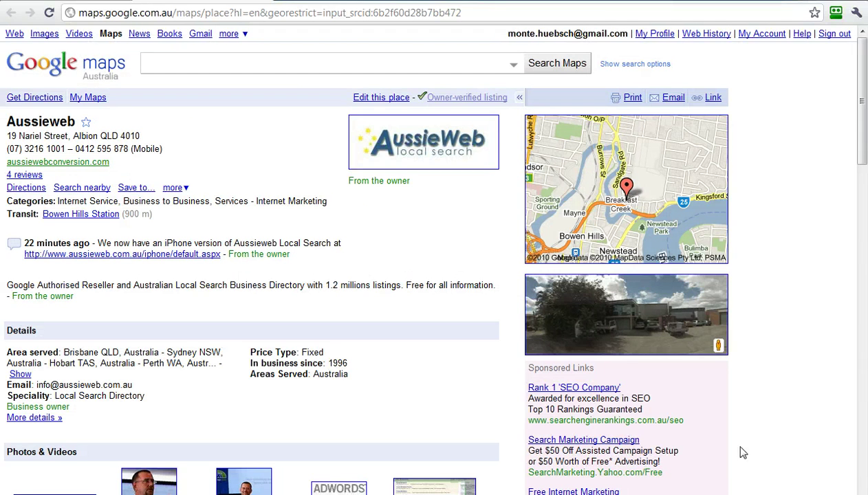
{"action": "left_click", "coordinate": [673, 98]}
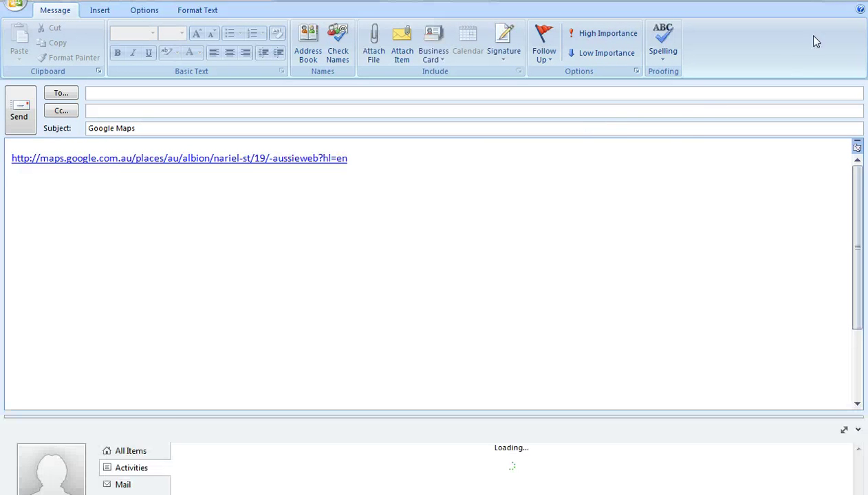
{"action": "key", "text": "Escape"}
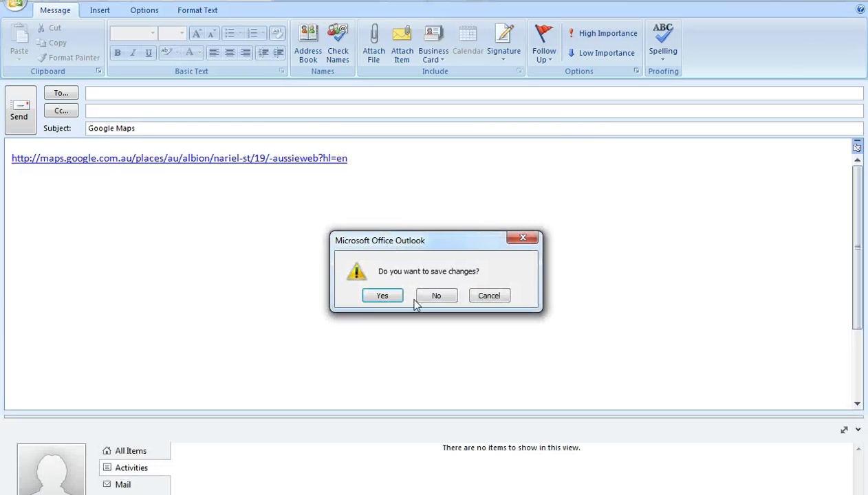
{"action": "left_click", "coordinate": [435, 296]}
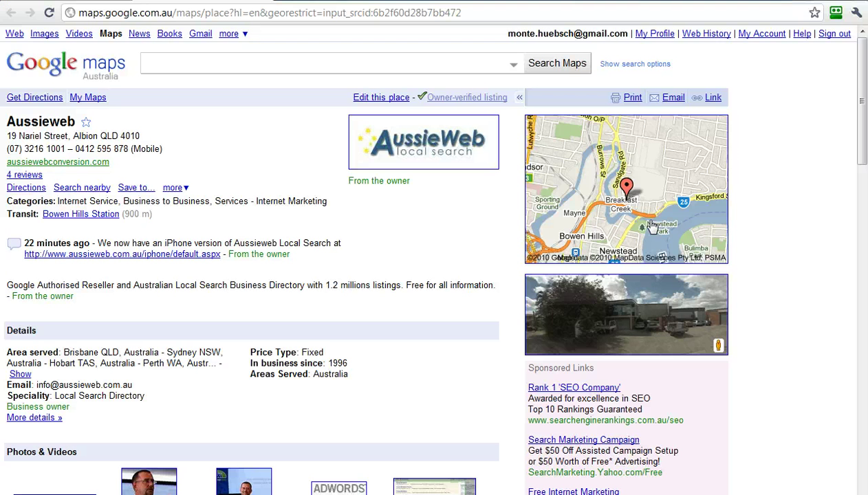
{"action": "left_click", "coordinate": [713, 98]}
{"action": "left_click", "coordinate": [678, 137]}
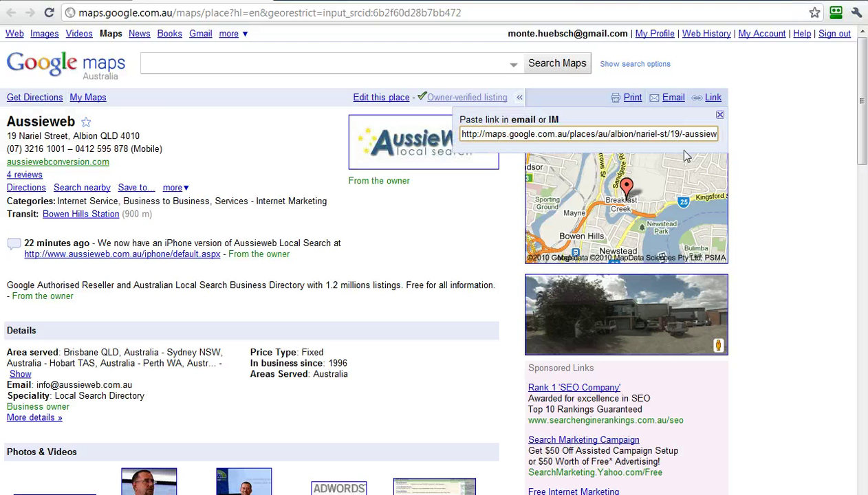
{"action": "left_click", "coordinate": [708, 134]}
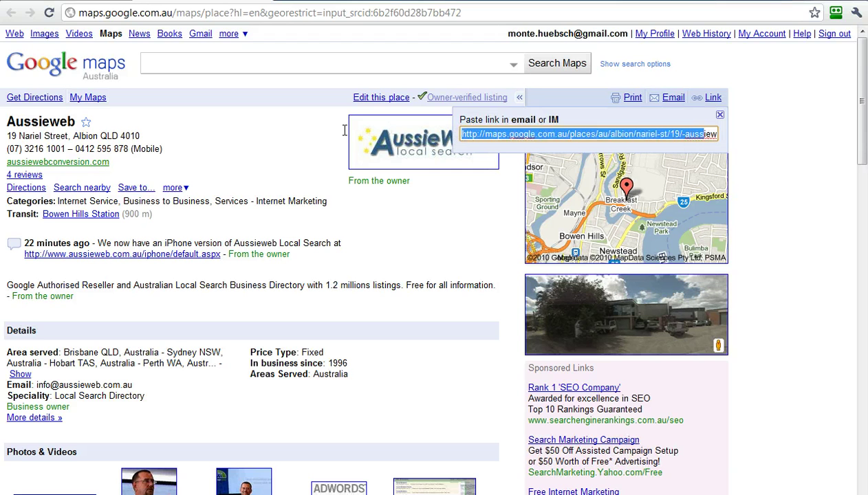
{"action": "left_click", "coordinate": [784, 334]}
{"action": "scroll", "coordinate": [786, 335], "scroll_direction": "down", "scroll_amount": 2}
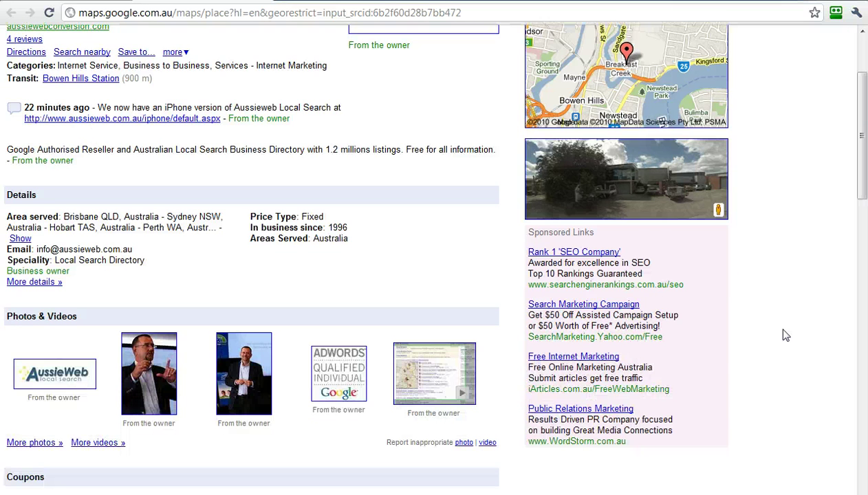
{"action": "scroll", "coordinate": [786, 335], "scroll_direction": "down", "scroll_amount": 5}
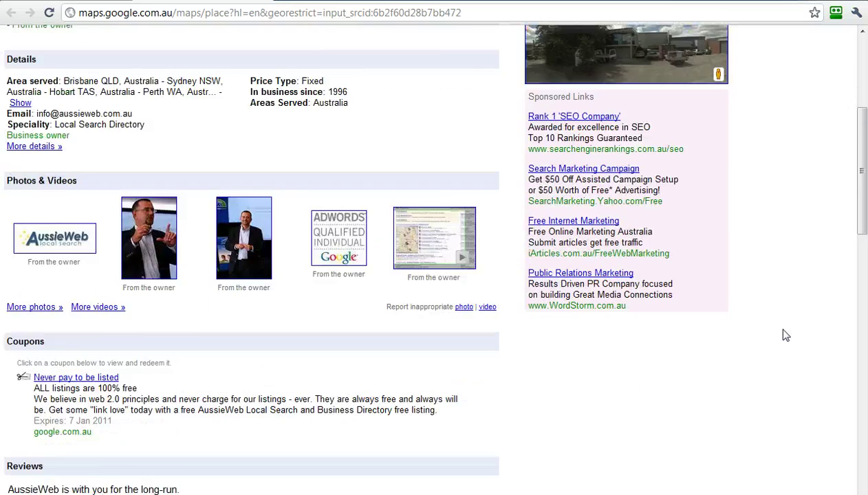
{"action": "scroll", "coordinate": [786, 335], "scroll_direction": "down", "scroll_amount": 6}
{"action": "scroll", "coordinate": [786, 335], "scroll_direction": "up", "scroll_amount": 13}
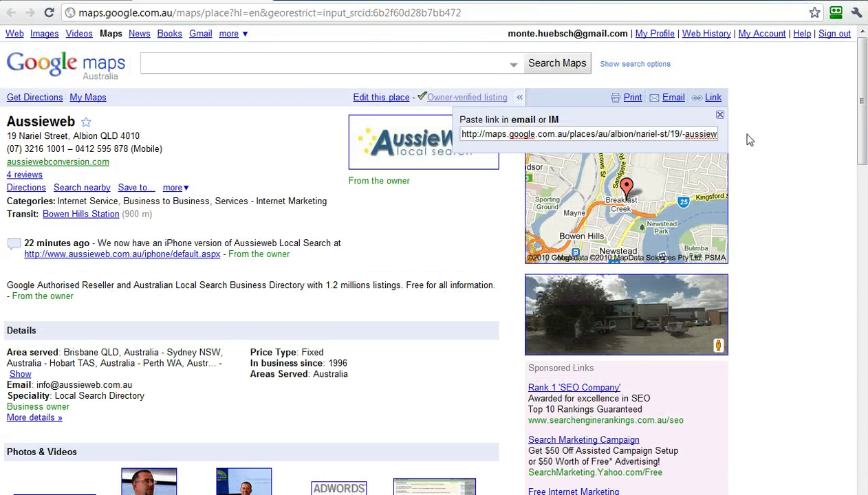
{"action": "left_click", "coordinate": [720, 115]}
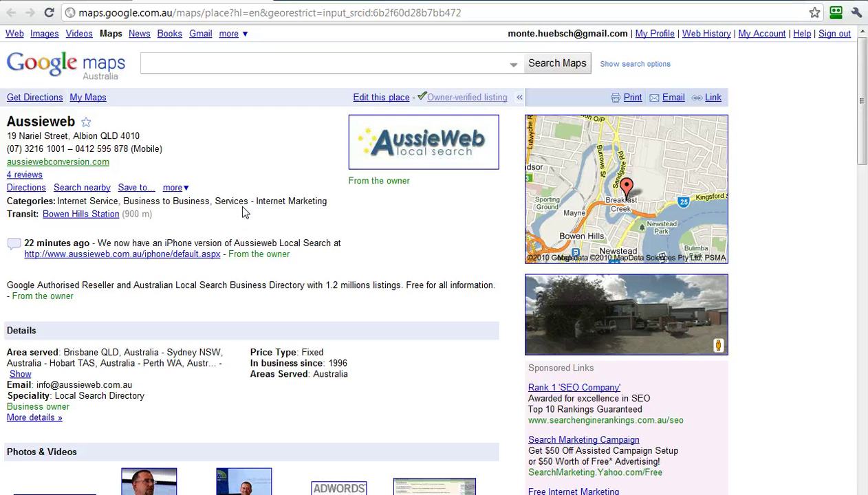
{"action": "scroll", "coordinate": [765, 383], "scroll_direction": "down", "scroll_amount": 20}
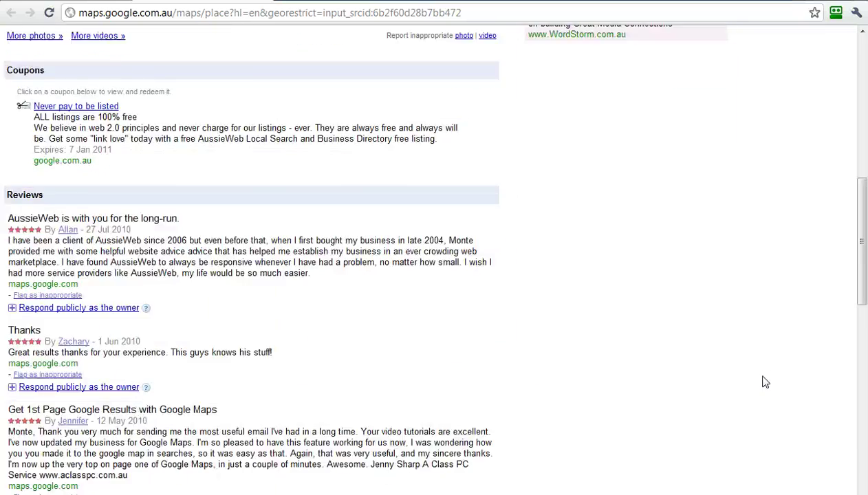
{"action": "scroll", "coordinate": [766, 382], "scroll_direction": "up", "scroll_amount": 16}
{"action": "scroll", "coordinate": [764, 381], "scroll_direction": "up", "scroll_amount": 2}
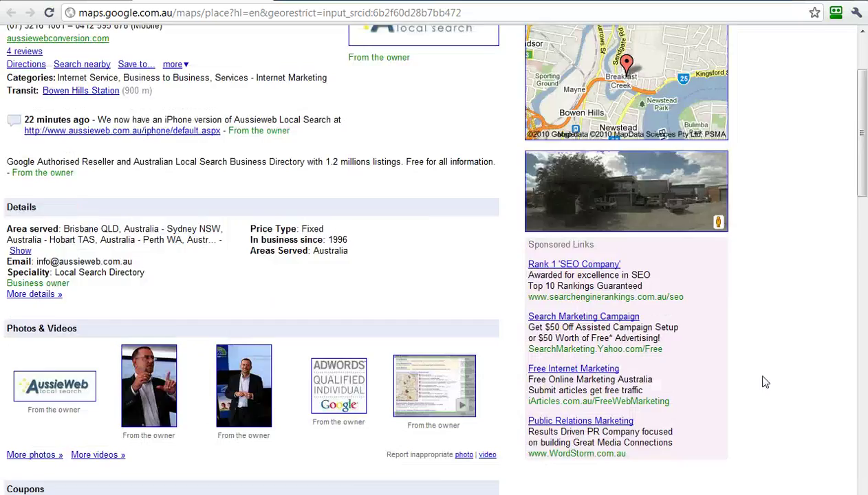
{"action": "scroll", "coordinate": [762, 379], "scroll_direction": "down", "scroll_amount": 3}
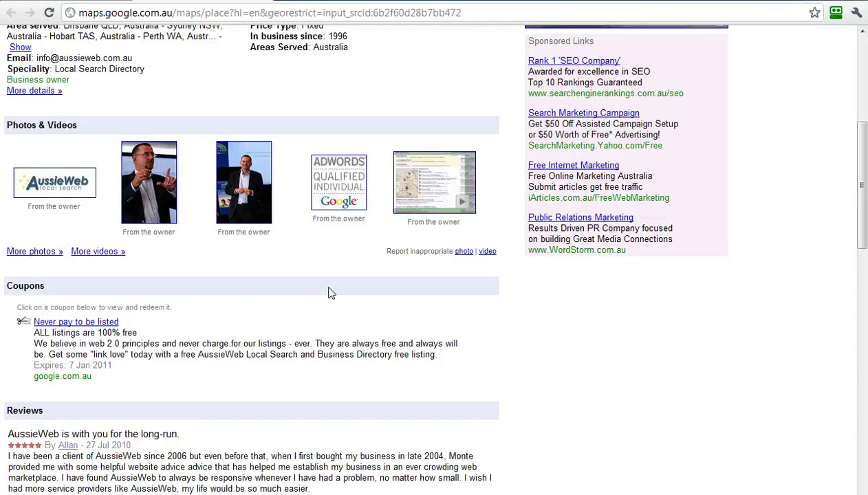
{"action": "scroll", "coordinate": [695, 435], "scroll_direction": "up", "scroll_amount": 5}
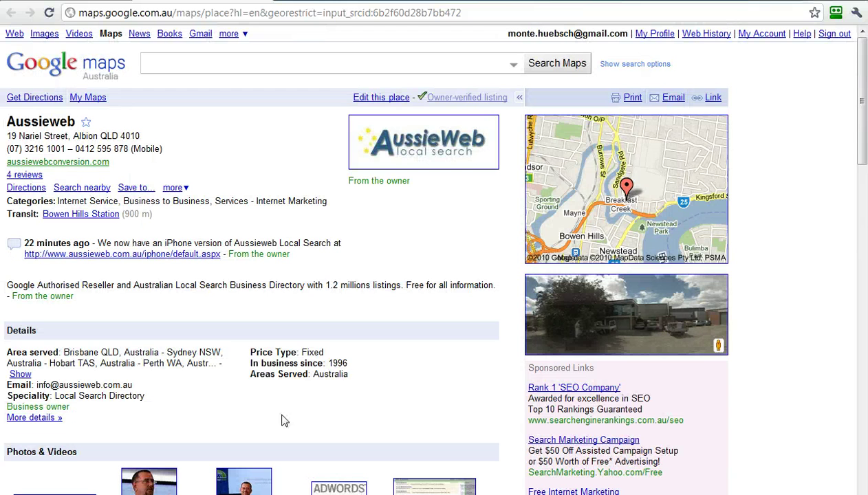